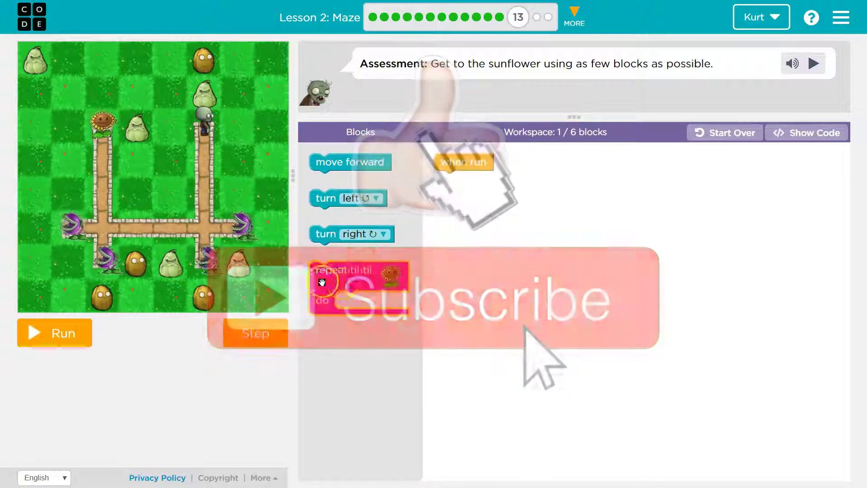
Step: Snap a 'repeat until sunflower' loop under the when run block
{"action": "left_click", "coordinate": [345, 283]}
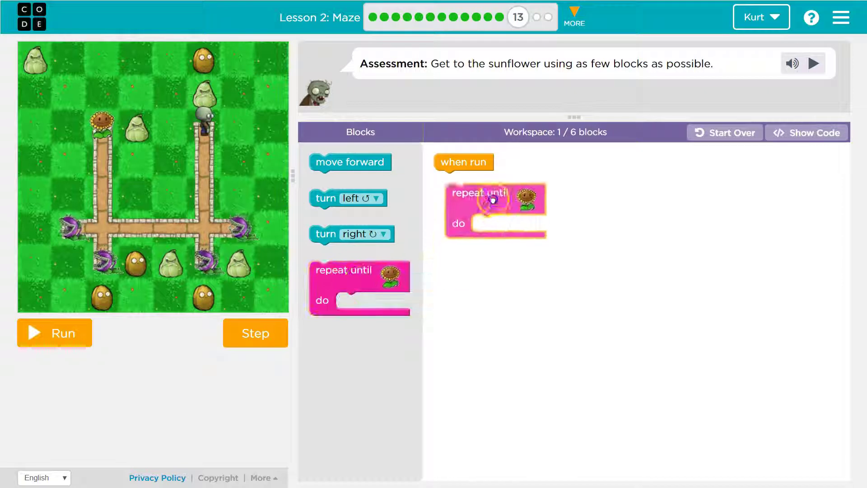
{"action": "left_click_drag", "start_coordinate": [358, 283], "coordinate": [497, 204]}
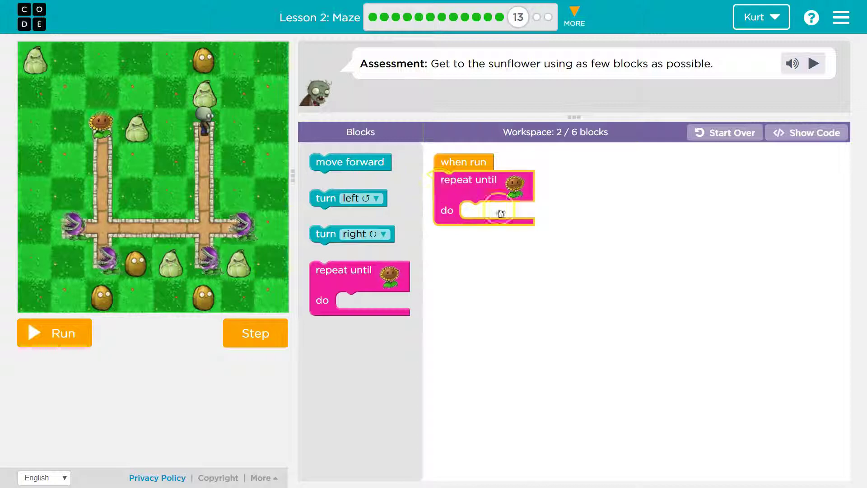
Step: Swap the loop for turn right, three move forwards and turn left, then run it
{"action": "left_click_drag", "start_coordinate": [499, 213], "coordinate": [365, 203]}
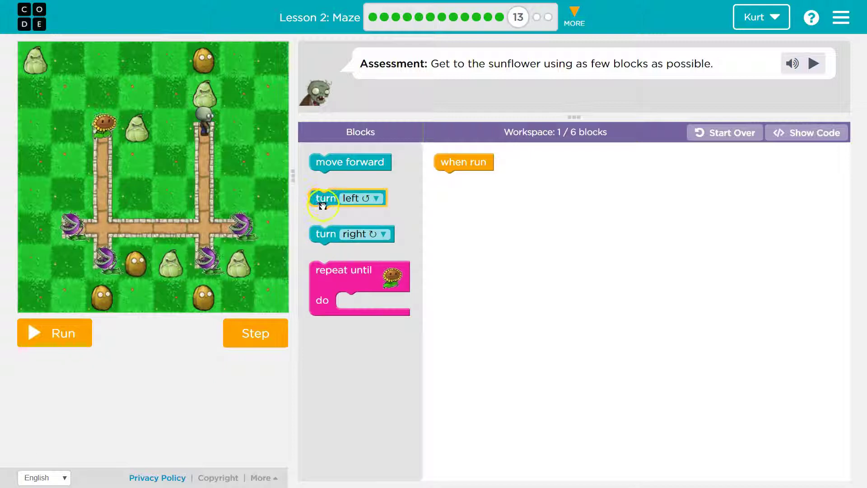
{"action": "left_click_drag", "start_coordinate": [325, 233], "coordinate": [457, 188]}
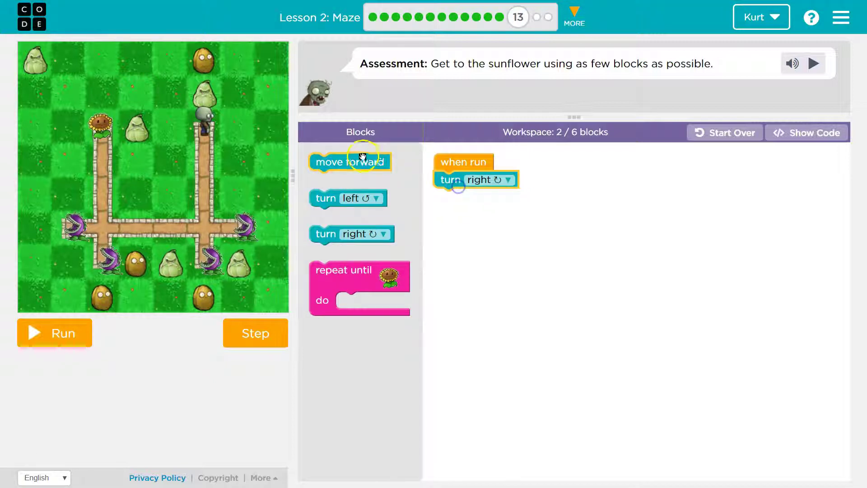
{"action": "left_click_drag", "start_coordinate": [362, 158], "coordinate": [465, 201]}
{"action": "left_click_drag", "start_coordinate": [380, 160], "coordinate": [510, 216]}
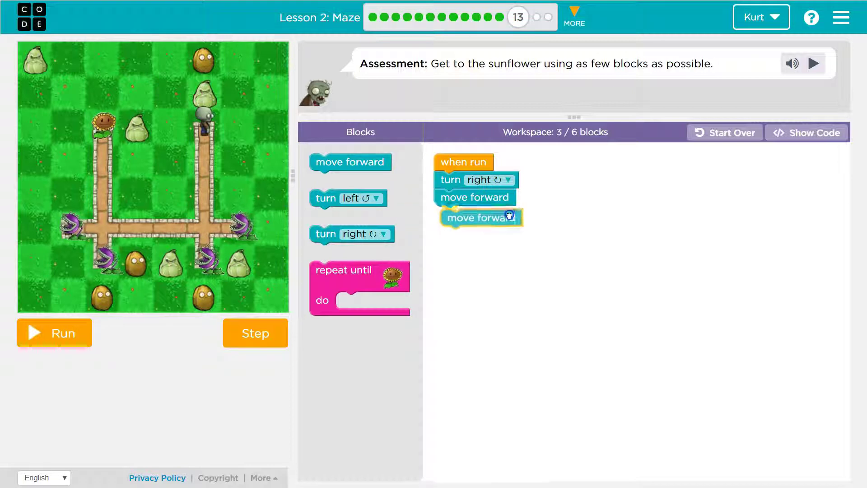
{"action": "mouse_move", "coordinate": [379, 163]}
{"action": "left_mouse_down"}
{"action": "mouse_move", "coordinate": [513, 236]}
{"action": "mouse_move", "coordinate": [499, 235]}
{"action": "left_mouse_up"}
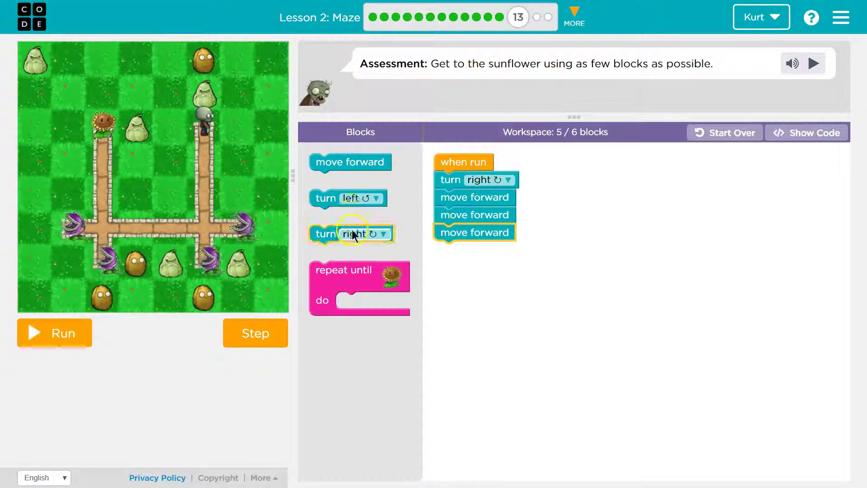
{"action": "left_click_drag", "start_coordinate": [329, 197], "coordinate": [461, 254]}
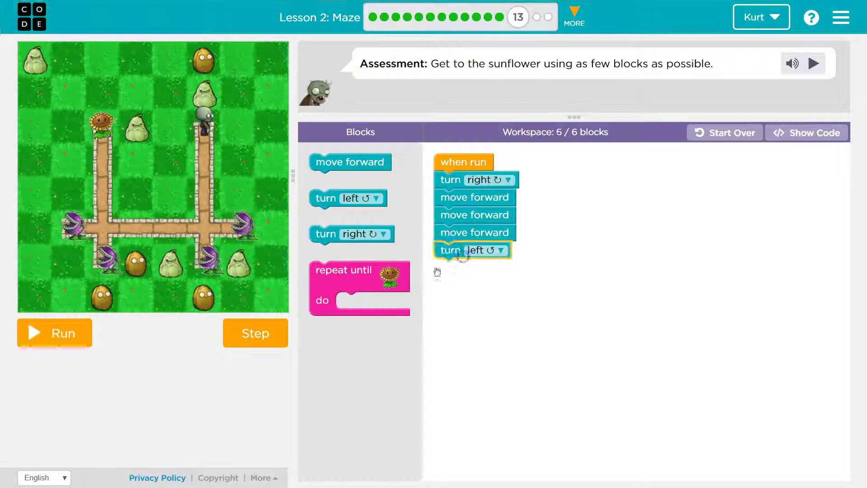
{"action": "left_click", "coordinate": [81, 332]}
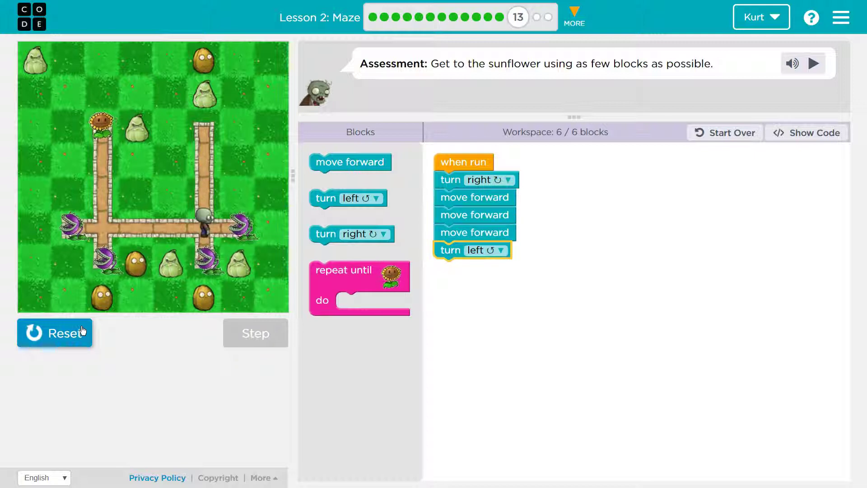
Step: Change the last turn to right, add three move forwards, and reset the zombie
{"action": "left_click", "coordinate": [485, 251]}
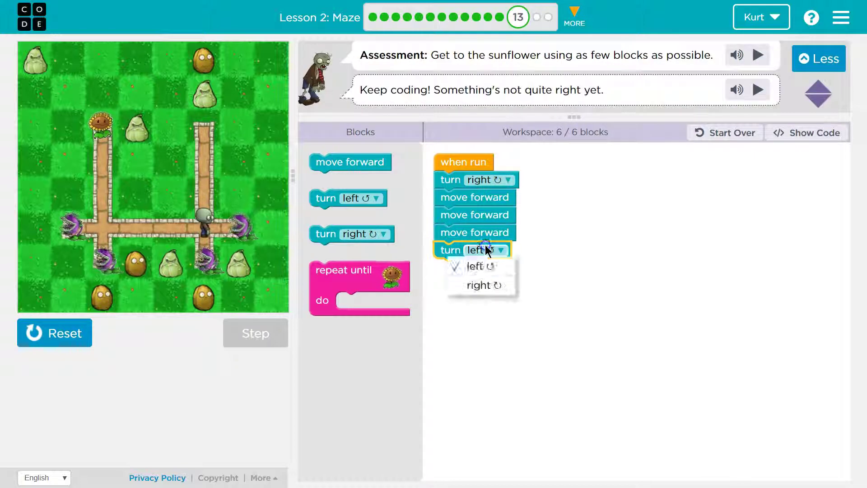
{"action": "left_click", "coordinate": [485, 283]}
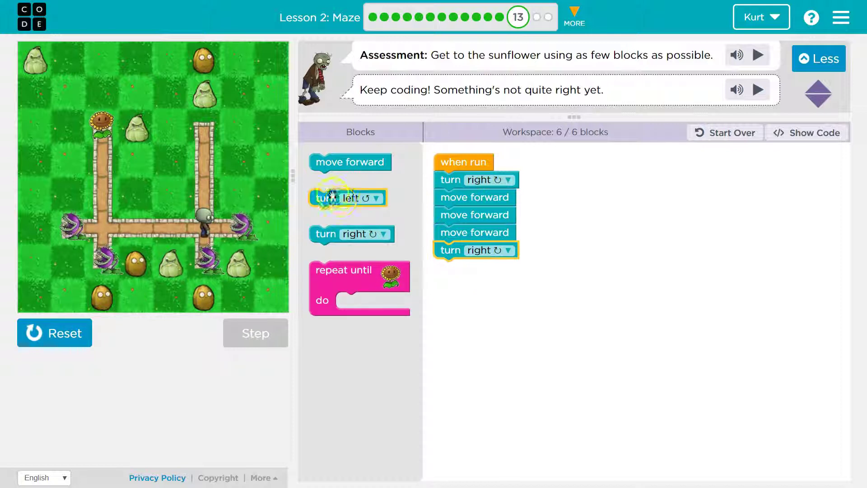
{"action": "left_click_drag", "start_coordinate": [323, 162], "coordinate": [439, 269]}
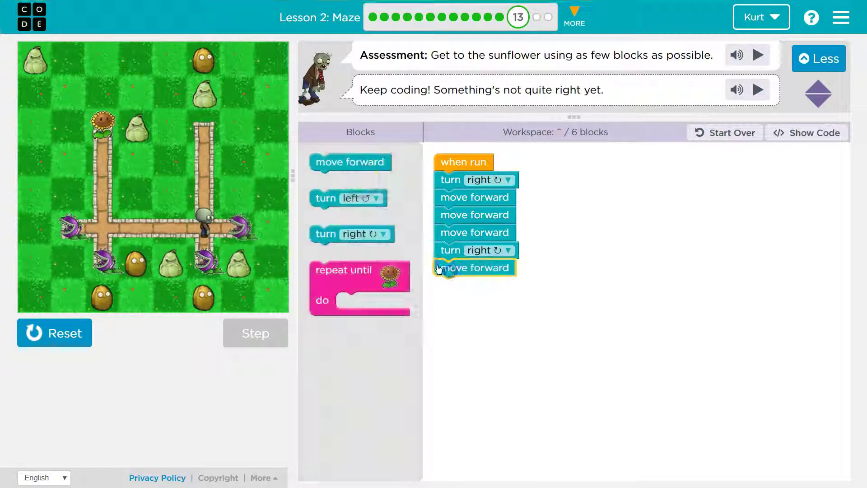
{"action": "left_click_drag", "start_coordinate": [325, 162], "coordinate": [477, 288]}
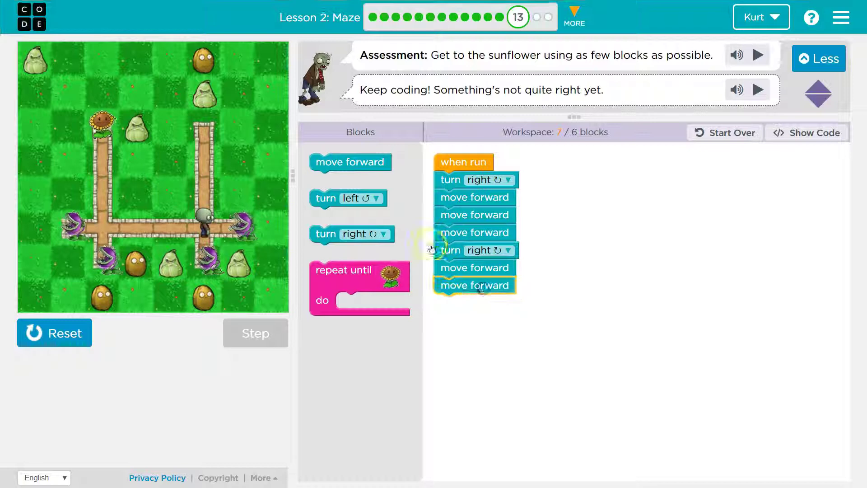
{"action": "left_click_drag", "start_coordinate": [367, 162], "coordinate": [478, 304]}
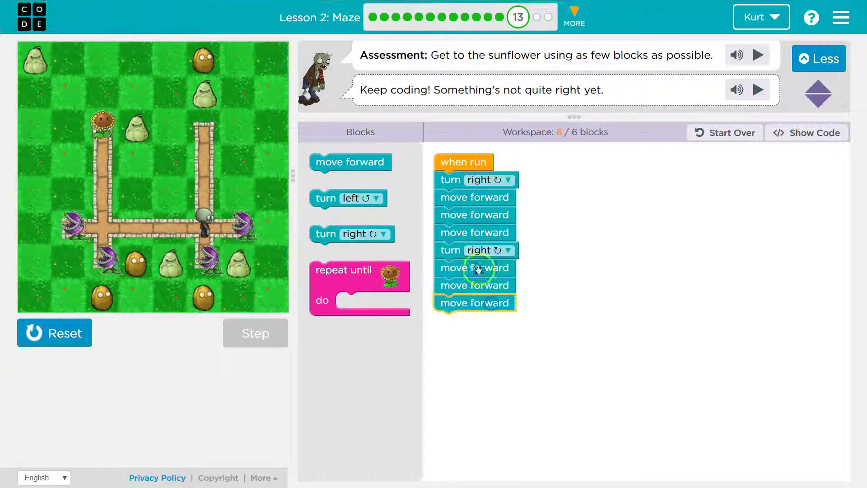
{"action": "left_click", "coordinate": [48, 333]}
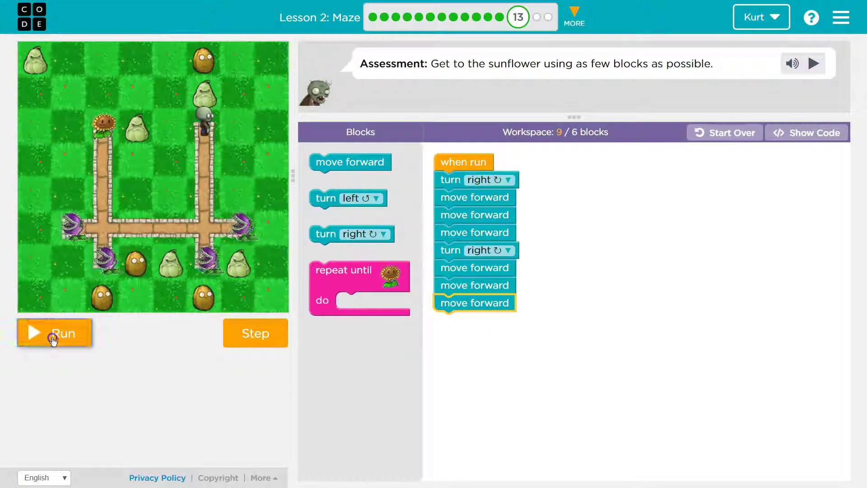
Step: Run the longer program, then detach the second turn right and its three moves
{"action": "left_click", "coordinate": [53, 338]}
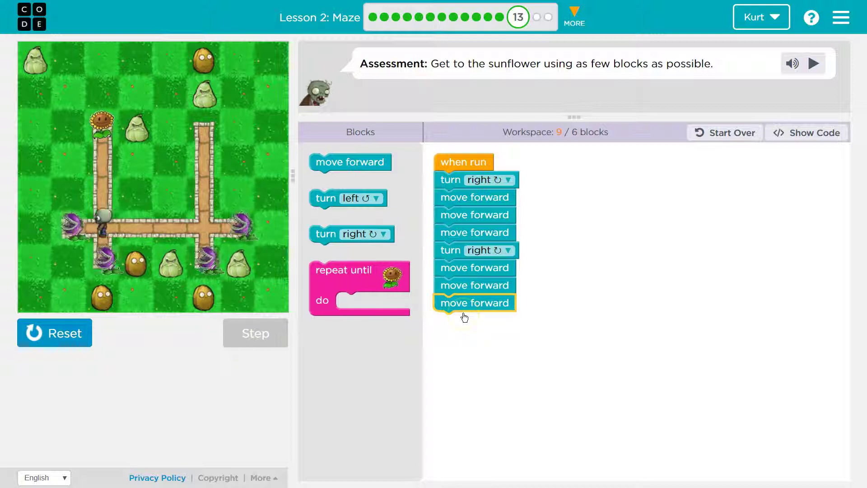
{"action": "left_click_drag", "start_coordinate": [451, 250], "coordinate": [542, 182]}
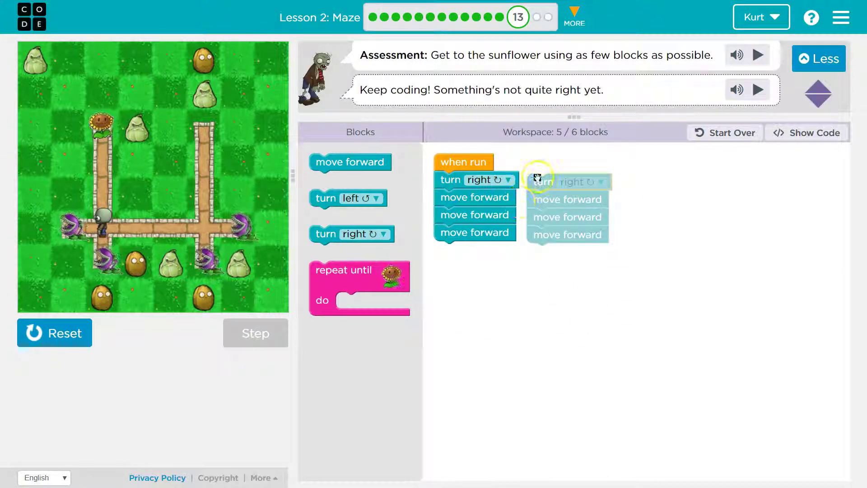
Step: Discard the stray stack and nest turn right plus three move forwards inside a repeat-until-sunflower loop
{"action": "left_click", "coordinate": [453, 177]}
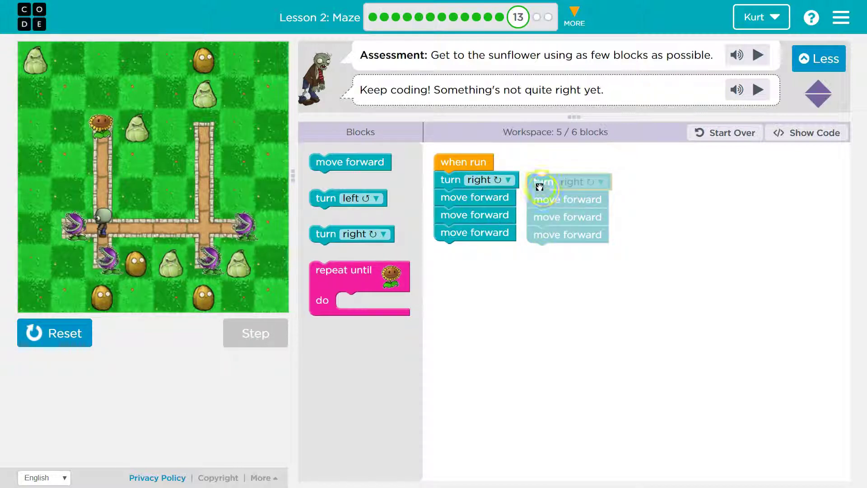
{"action": "left_click_drag", "start_coordinate": [542, 183], "coordinate": [379, 206]}
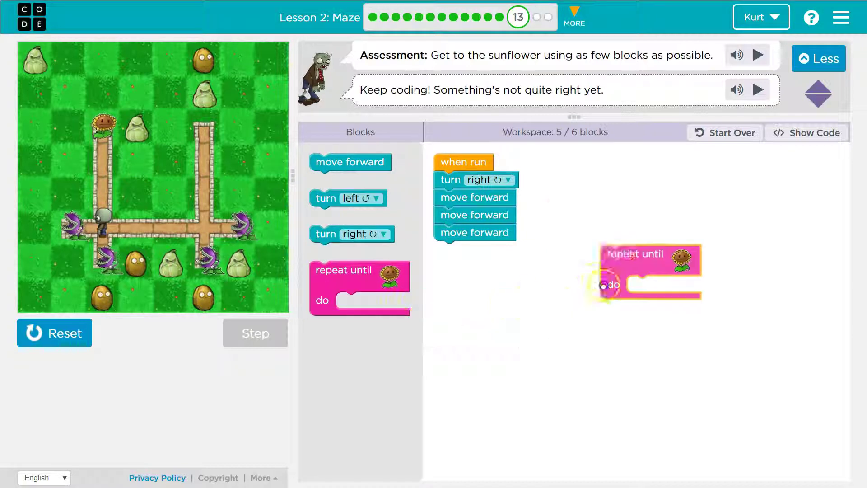
{"action": "left_click_drag", "start_coordinate": [316, 269], "coordinate": [555, 203]}
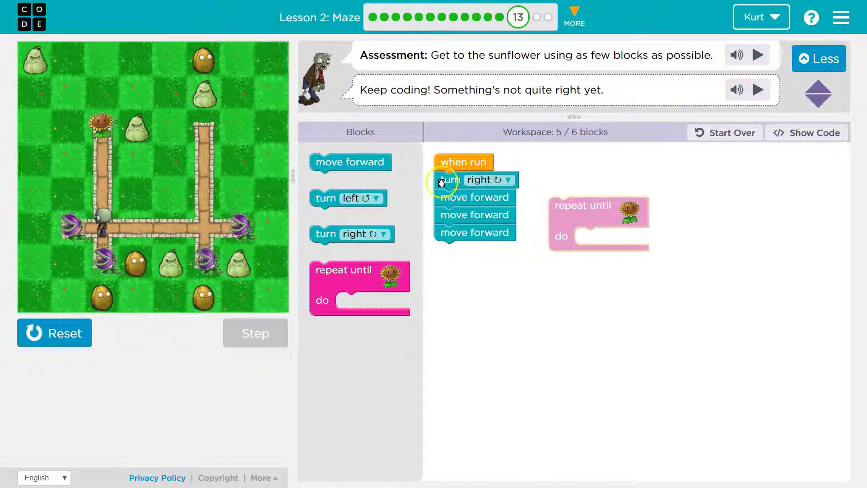
{"action": "mouse_move", "coordinate": [441, 177]}
{"action": "left_mouse_down"}
{"action": "mouse_move", "coordinate": [595, 295]}
{"action": "mouse_move", "coordinate": [581, 238]}
{"action": "left_mouse_up"}
{"action": "left_click_drag", "start_coordinate": [558, 211], "coordinate": [444, 186]}
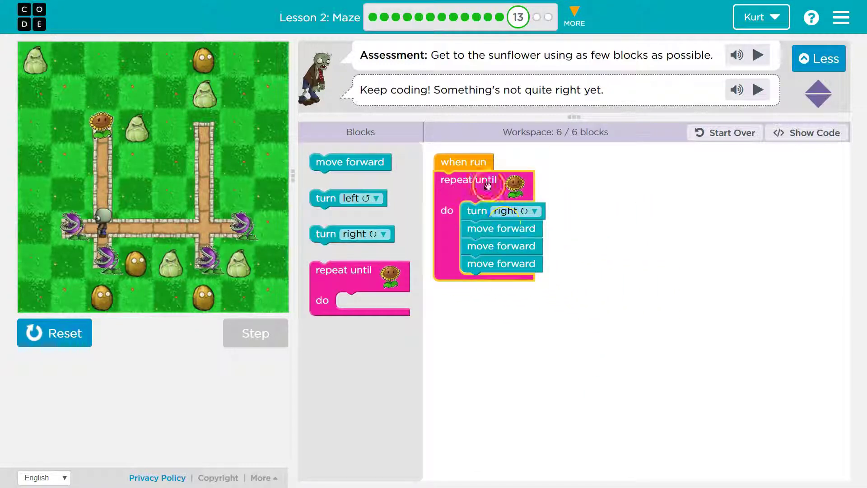
{"action": "left_click", "coordinate": [500, 243]}
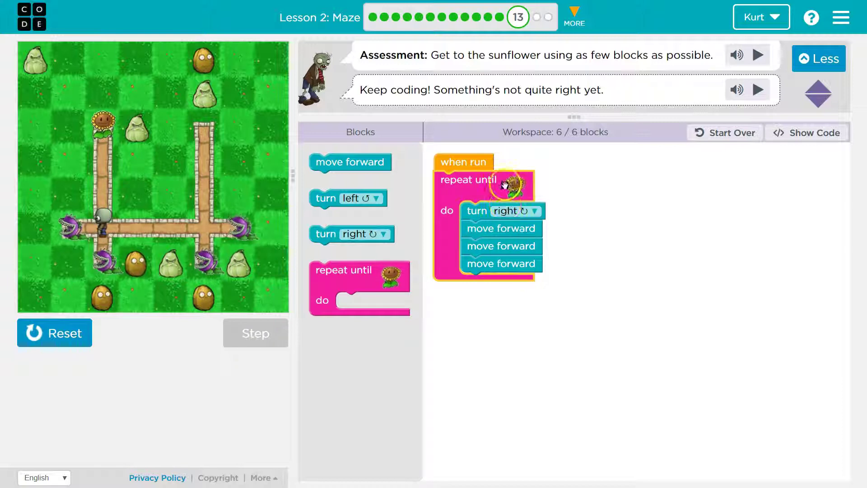
Step: Reset the zombie and step through the first loop pass
{"action": "left_click", "coordinate": [64, 332]}
{"action": "left_click", "coordinate": [248, 335]}
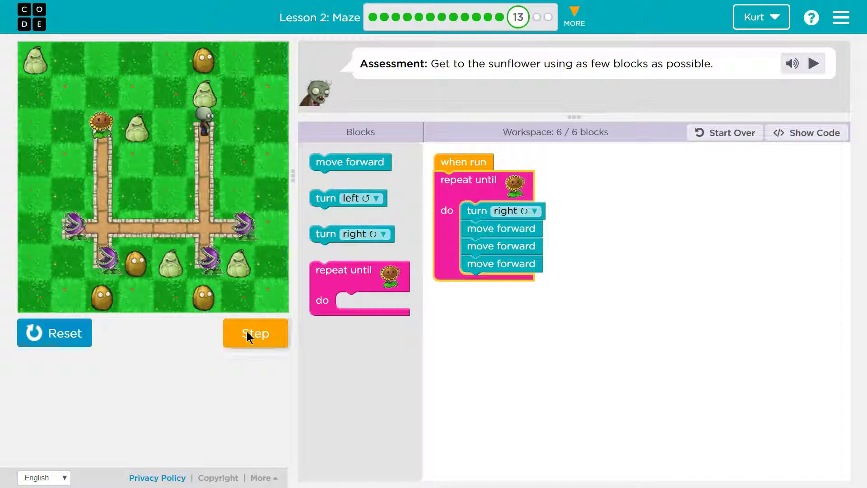
{"action": "left_click", "coordinate": [496, 190]}
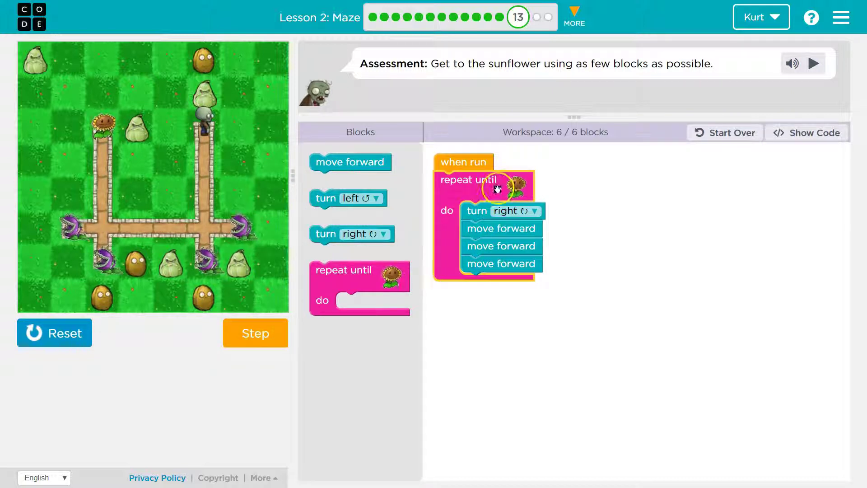
{"action": "left_click", "coordinate": [256, 333]}
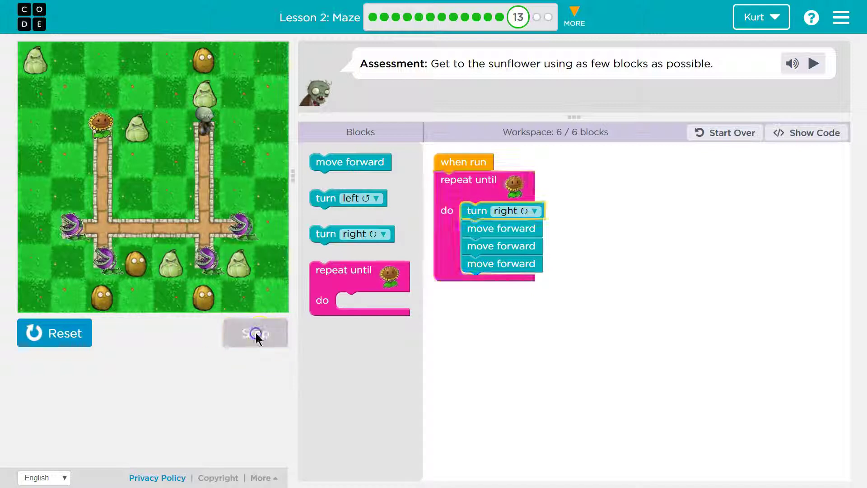
{"action": "left_click", "coordinate": [255, 332]}
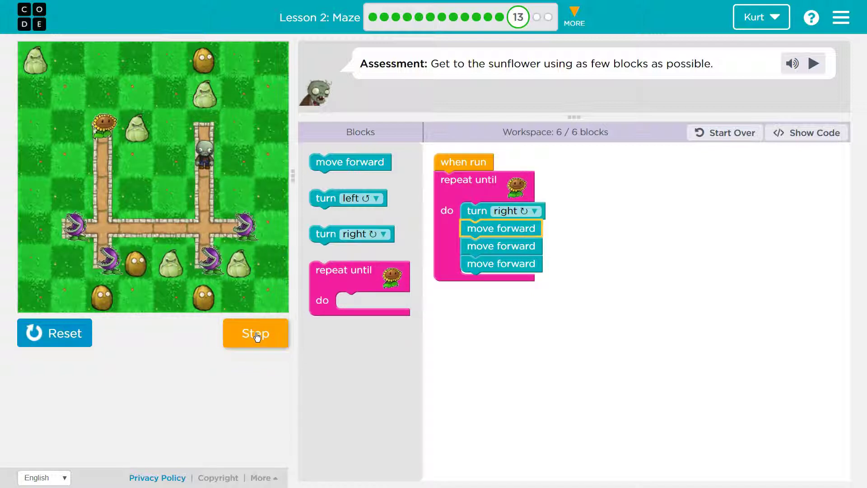
{"action": "left_click", "coordinate": [256, 335]}
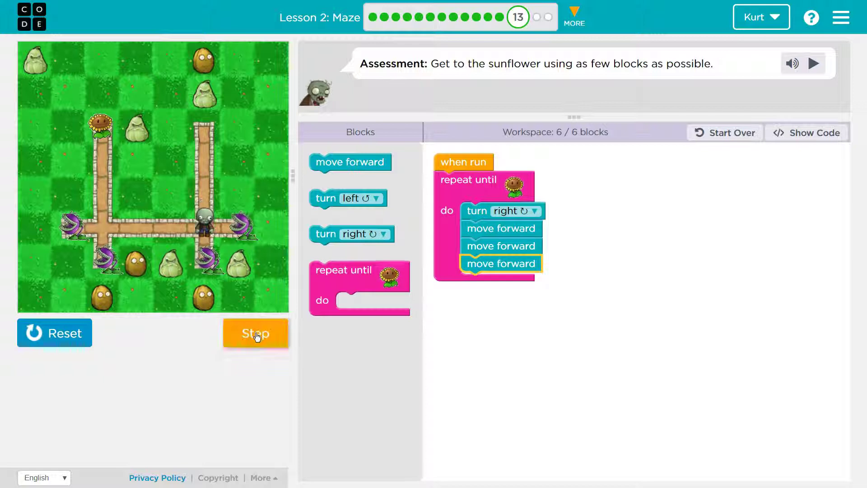
{"action": "left_click", "coordinate": [256, 337]}
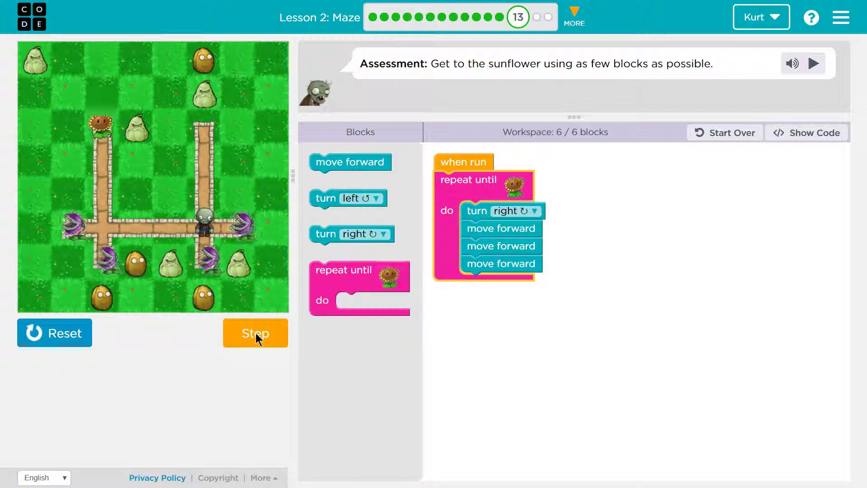
{"action": "left_click", "coordinate": [256, 335]}
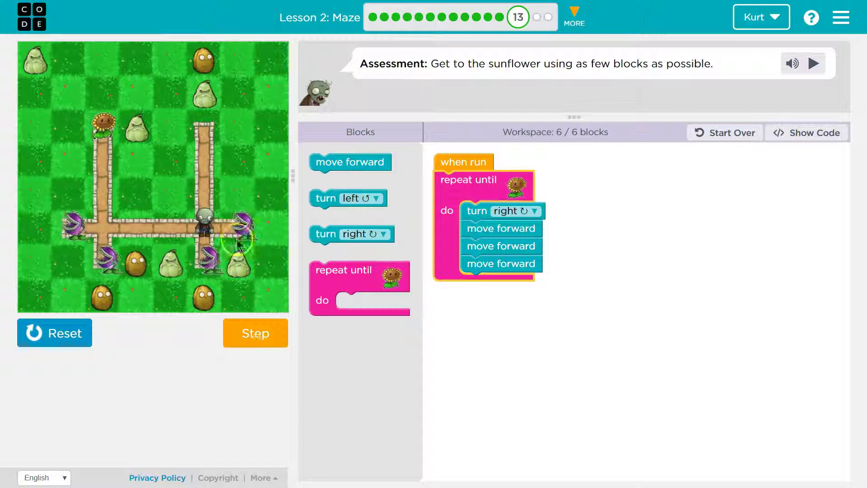
Step: Step through the remaining loop passes until the zombie reaches the sunflower
{"action": "left_click", "coordinate": [251, 327]}
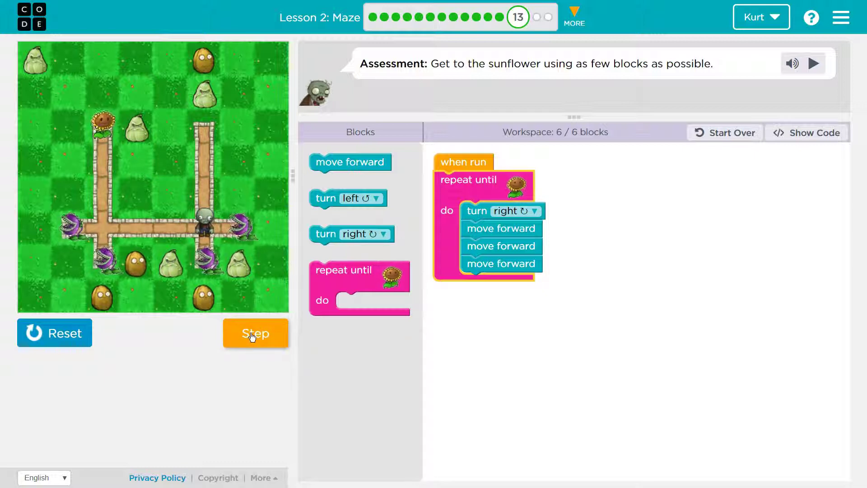
{"action": "left_click", "coordinate": [251, 337]}
{"action": "left_click", "coordinate": [251, 336]}
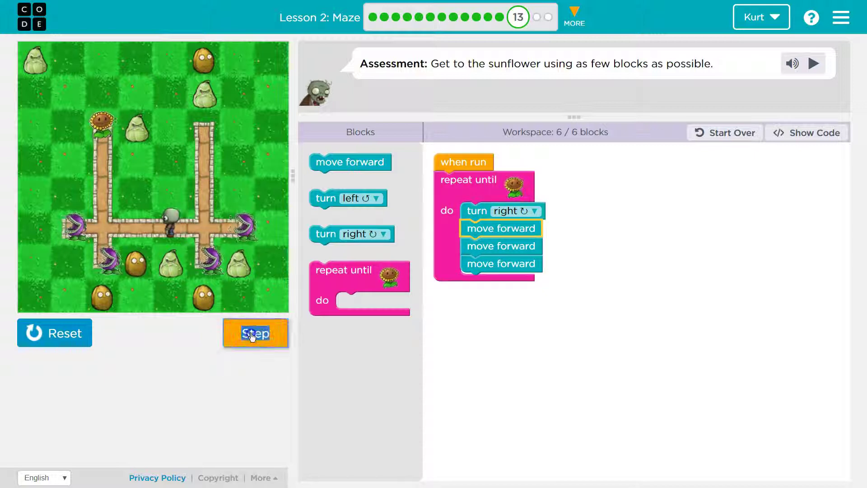
{"action": "left_click", "coordinate": [251, 337]}
{"action": "left_click", "coordinate": [251, 337]}
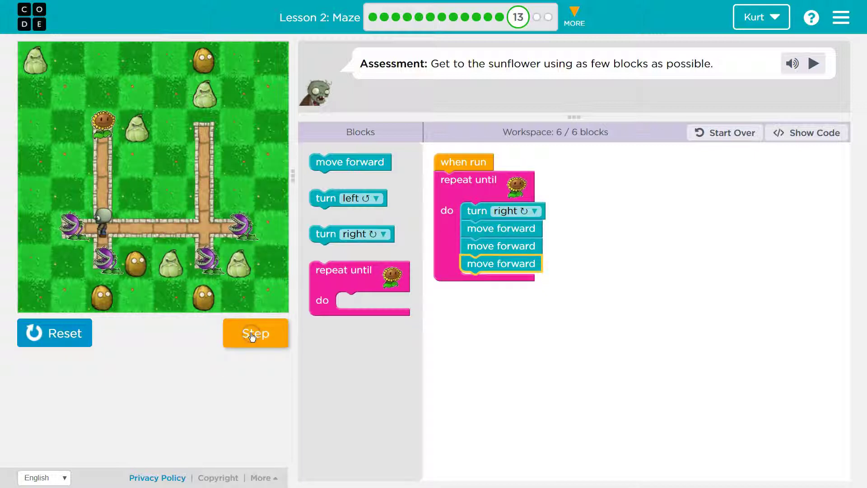
{"action": "left_click", "coordinate": [251, 337]}
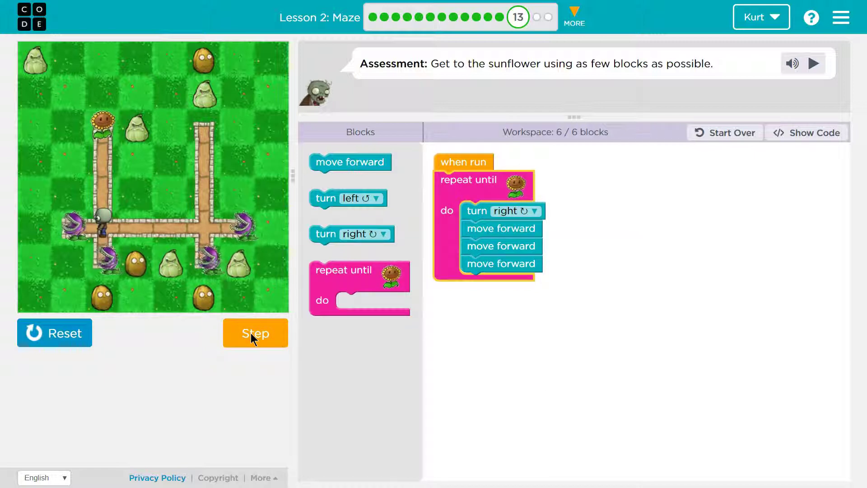
{"action": "left_click", "coordinate": [251, 337]}
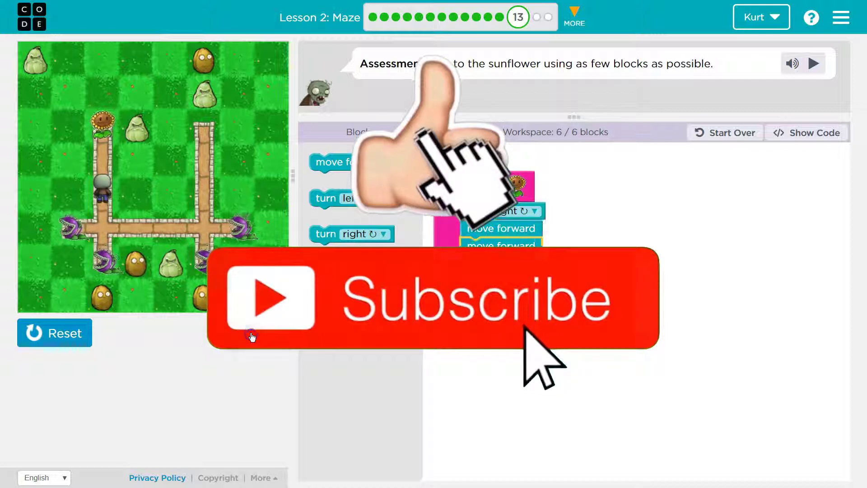
{"action": "left_click", "coordinate": [252, 337]}
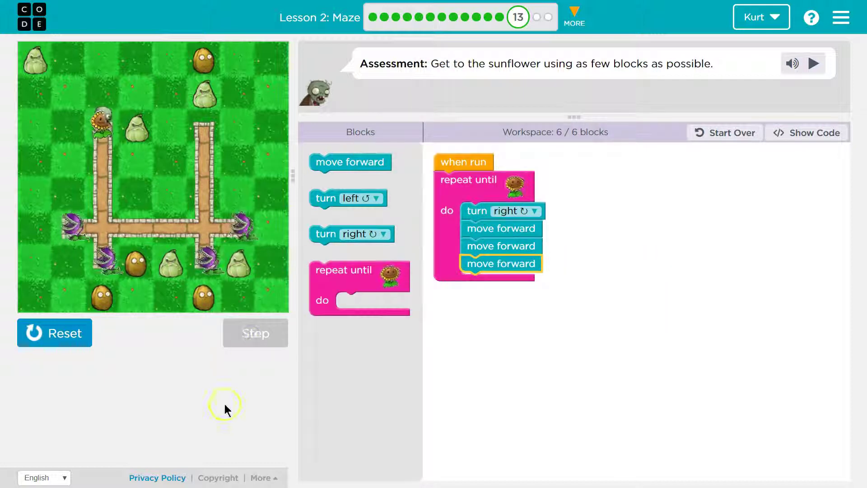